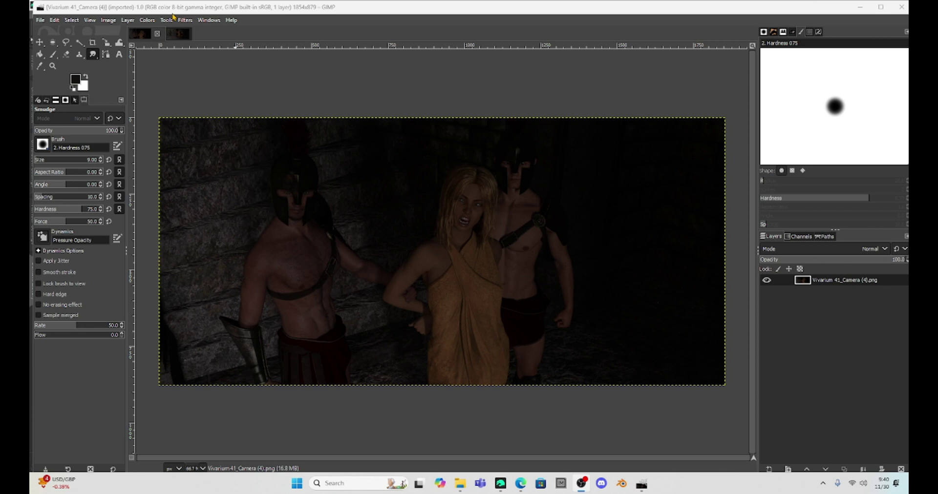
# Step: Open the Colors > Exposure dialog for the dark dungeon render
pyautogui.click(146, 20)
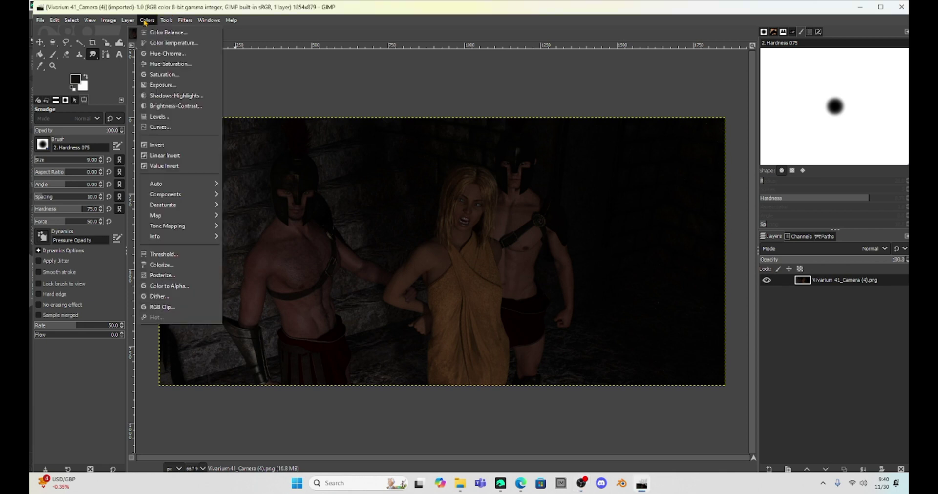
pyautogui.click(165, 89)
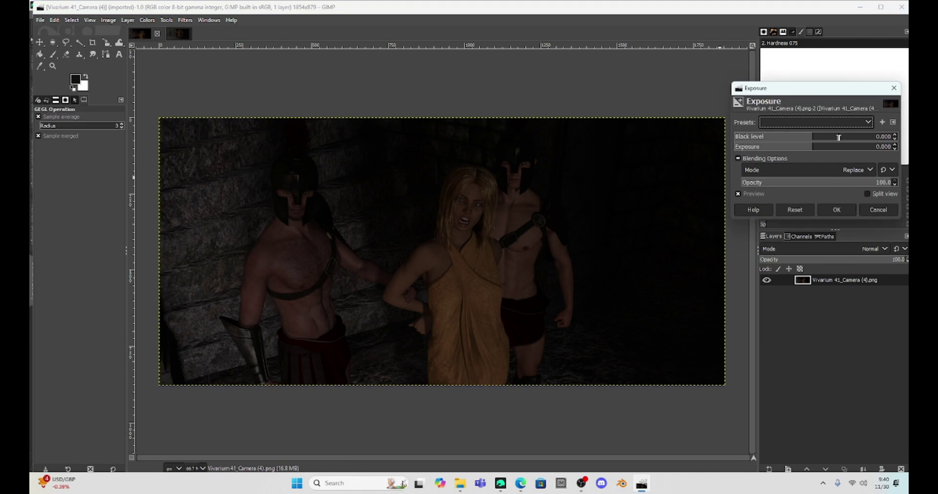
# Step: Move the Exposure dialog aside and set the exposure to about 4.012
pyautogui.moveTo(828, 90)
pyautogui.mouseDown()
pyautogui.moveTo(388, 45)
pyautogui.moveTo(175, 98)
pyautogui.mouseUp()
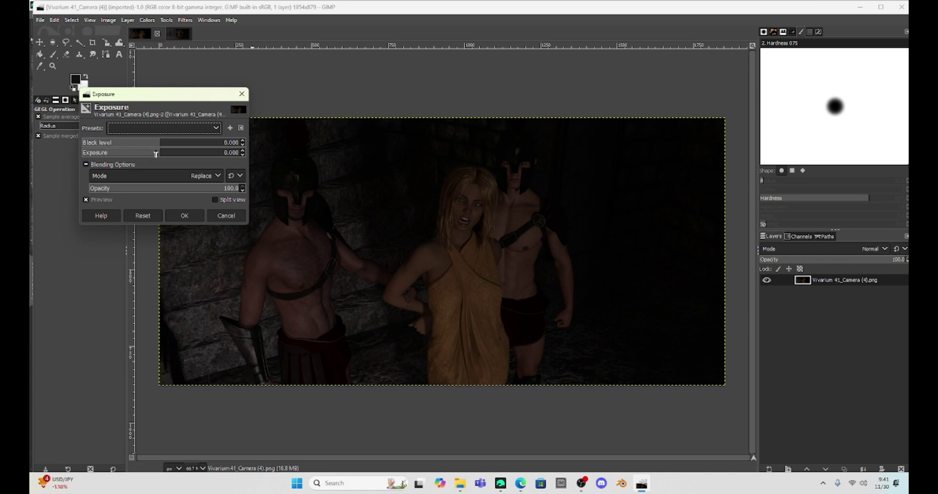
pyautogui.click(158, 153)
pyautogui.moveTo(158, 154); pyautogui.dragTo(183, 163)
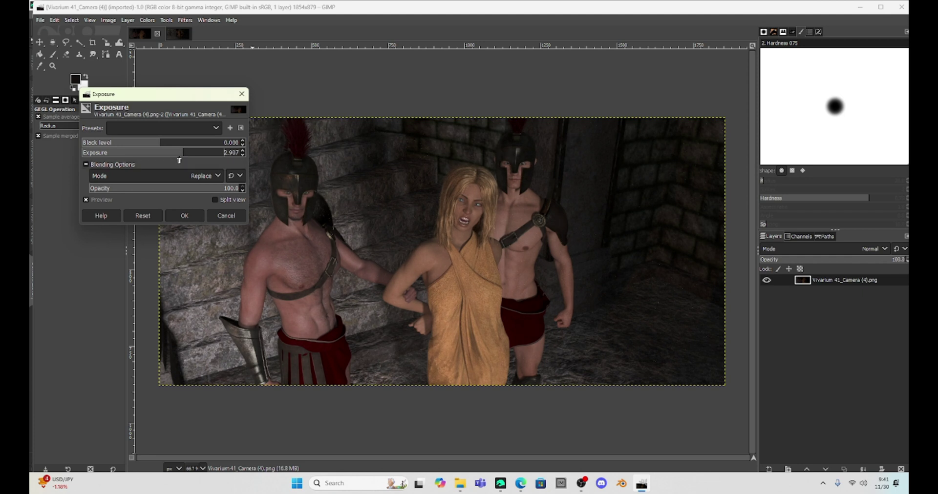
pyautogui.click(182, 153)
pyautogui.click(196, 159)
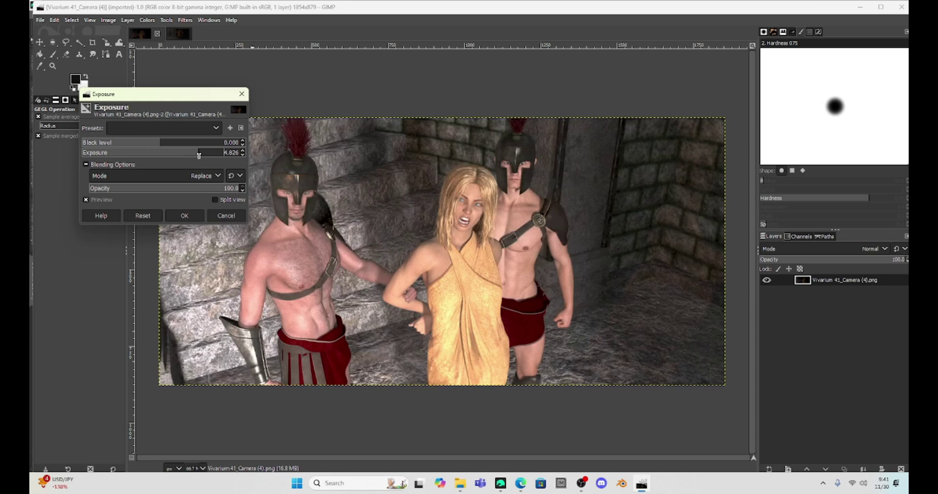
pyautogui.click(211, 159)
pyautogui.moveTo(211, 159); pyautogui.dragTo(194, 160)
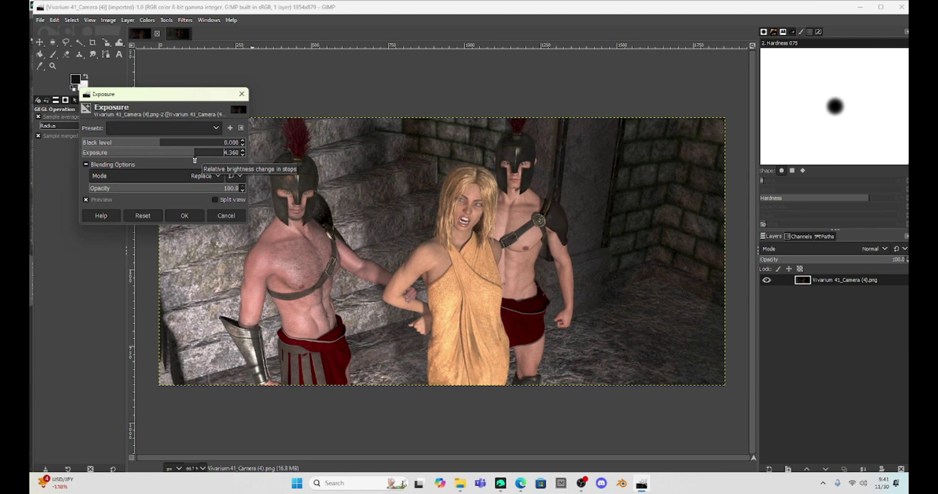
pyautogui.click(192, 160)
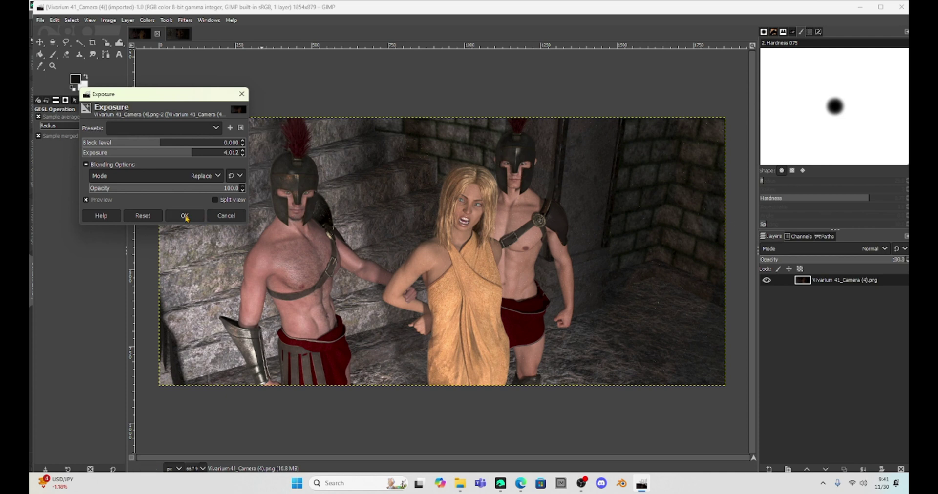
# Step: Apply the exposure and export over Vivarium 41_Camera (4).png with default PNG options
pyautogui.click(185, 216)
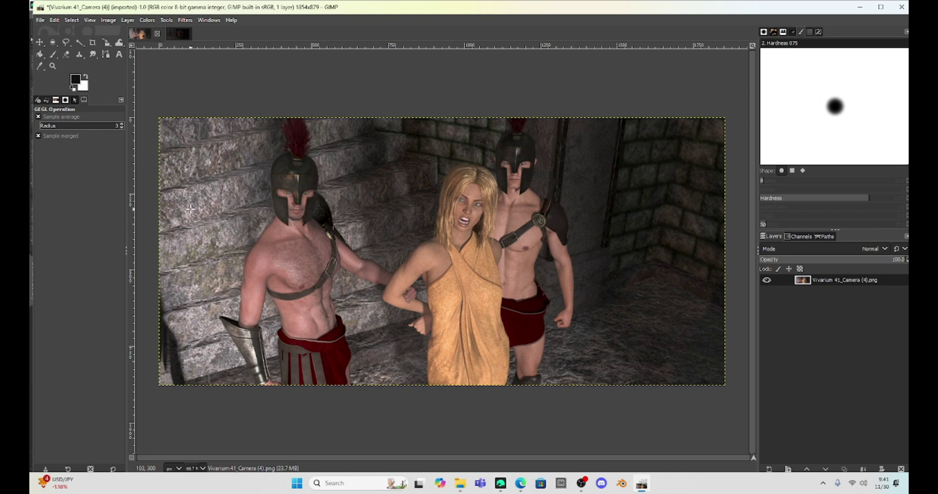
pyautogui.hotkey('ctrl', 'shift', 'e')
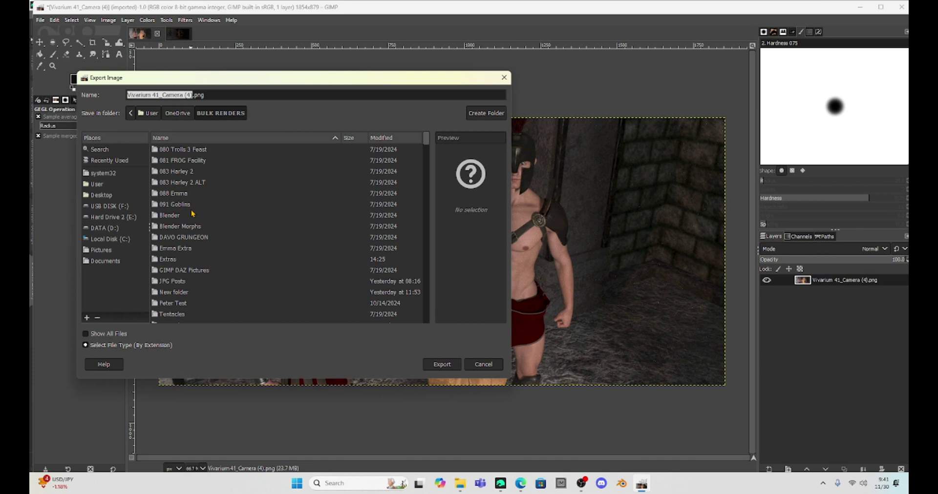
pyautogui.press('Return')
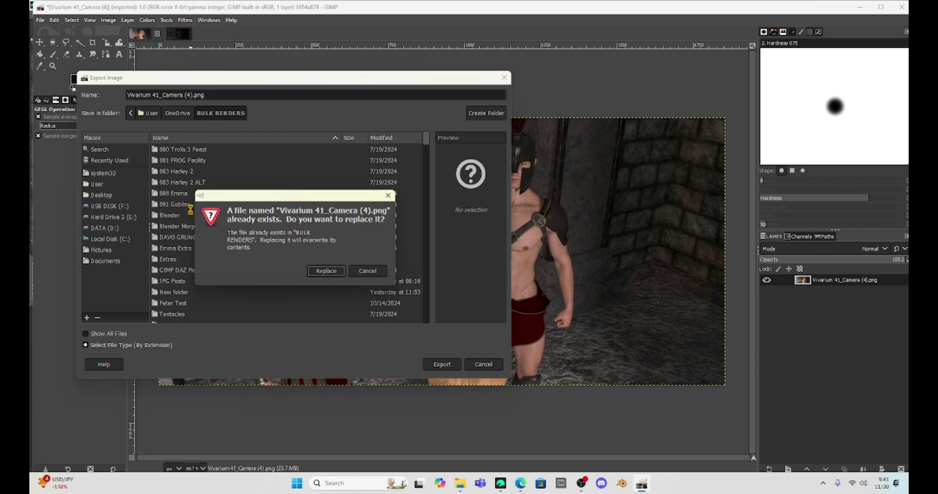
pyautogui.press('Return')
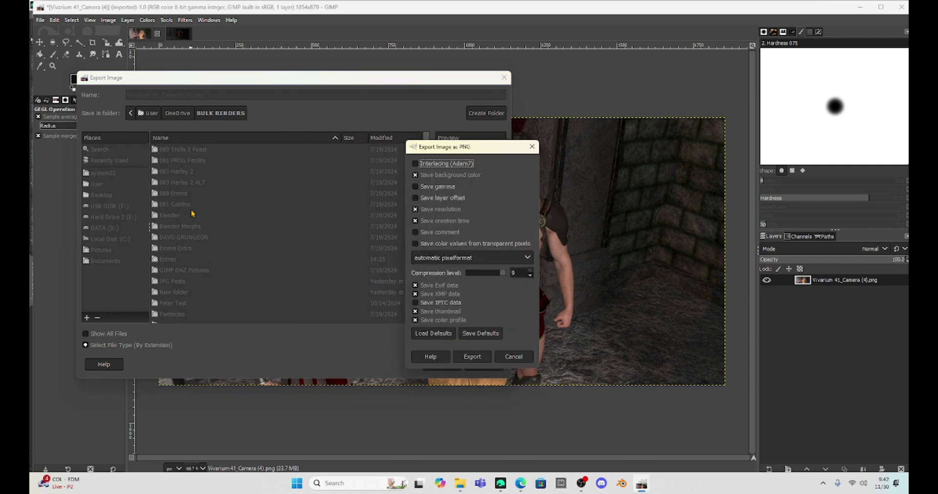
pyautogui.press('Return')
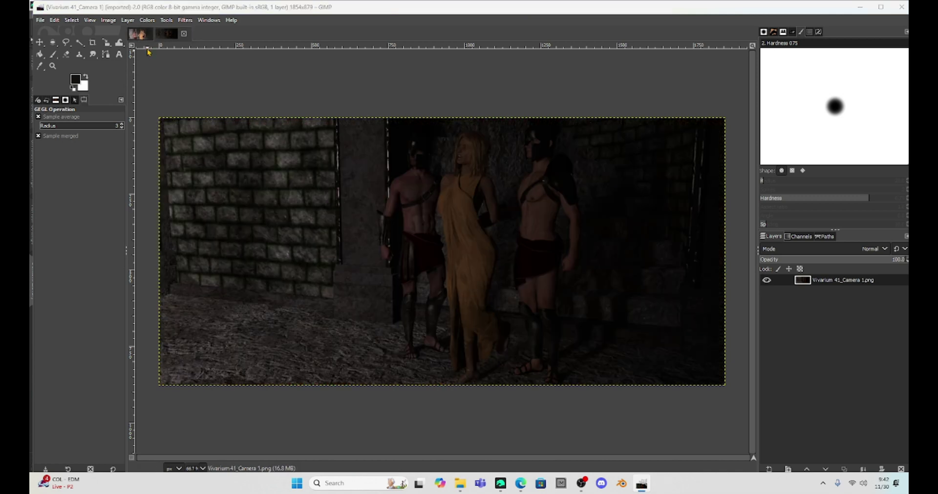
# Step: Open Brightness-Contrast for Vivarium 41_Camera 1.png and preview brightness 60, contrast 49
pyautogui.click(147, 20)
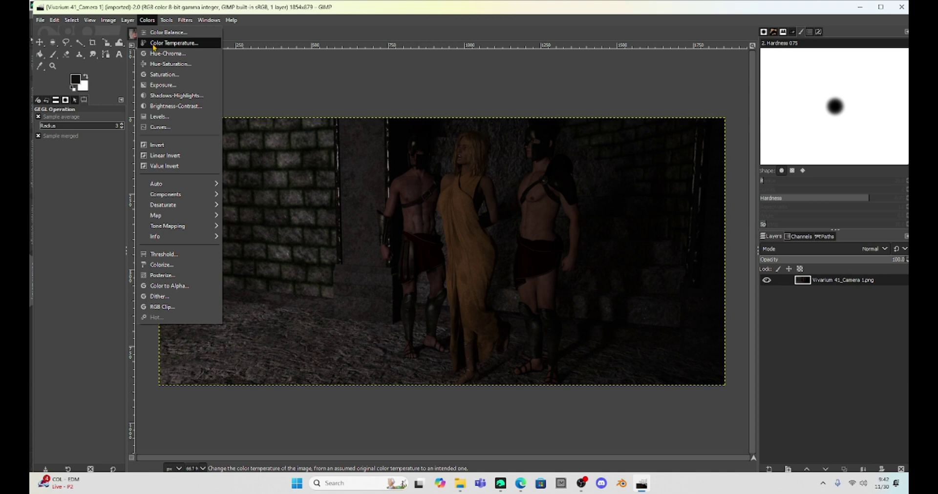
pyautogui.click(171, 106)
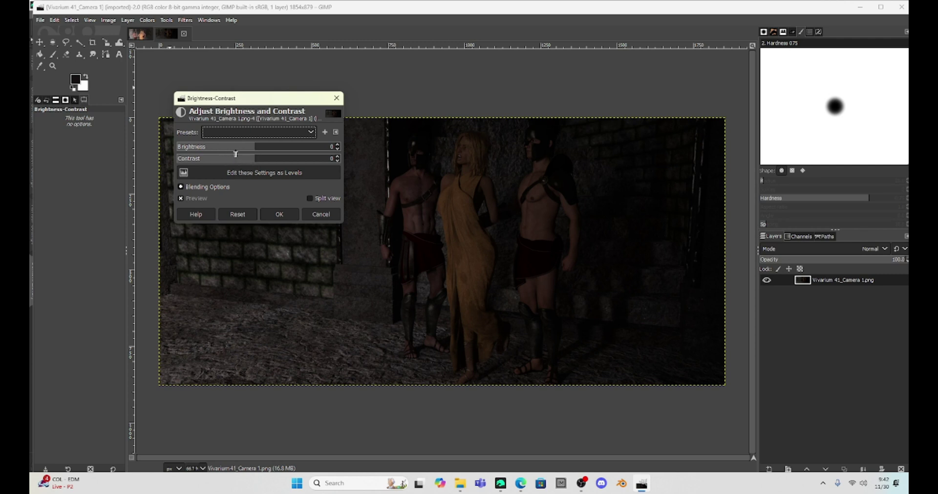
pyautogui.click(251, 147)
pyautogui.moveTo(251, 149); pyautogui.dragTo(293, 164)
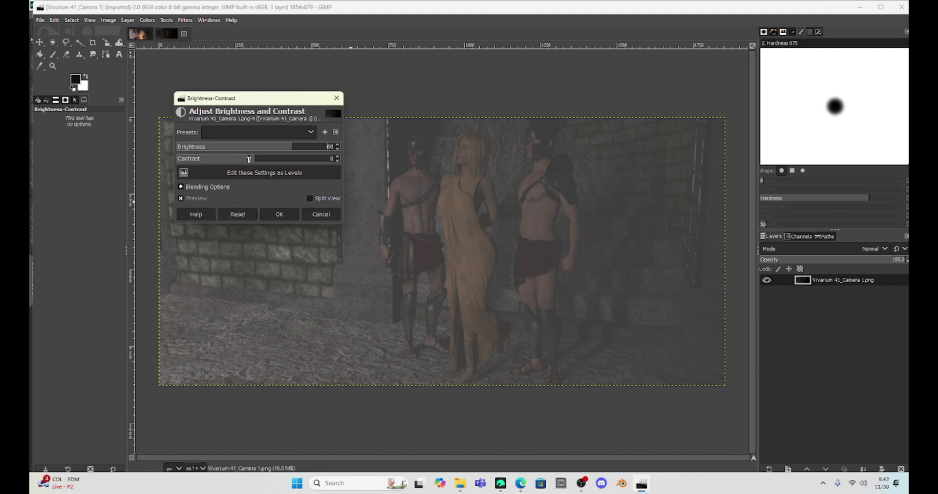
pyautogui.moveTo(250, 160); pyautogui.dragTo(286, 162)
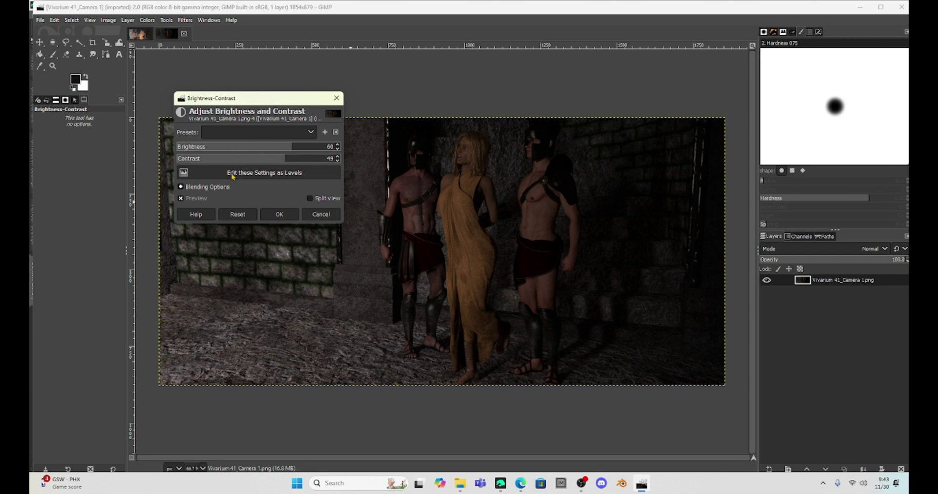
# Step: Cancel Brightness-Contrast, then apply an Exposure increase of about 3 stops instead
pyautogui.click(238, 214)
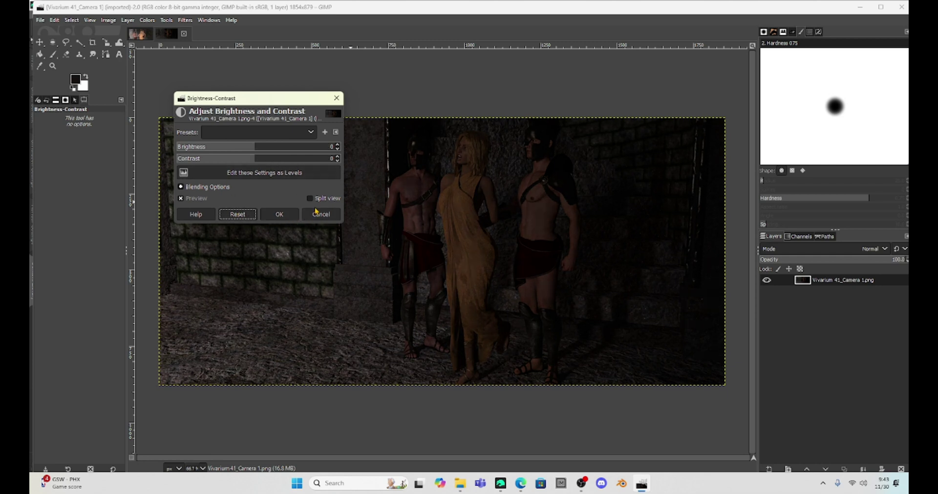
pyautogui.click(317, 214)
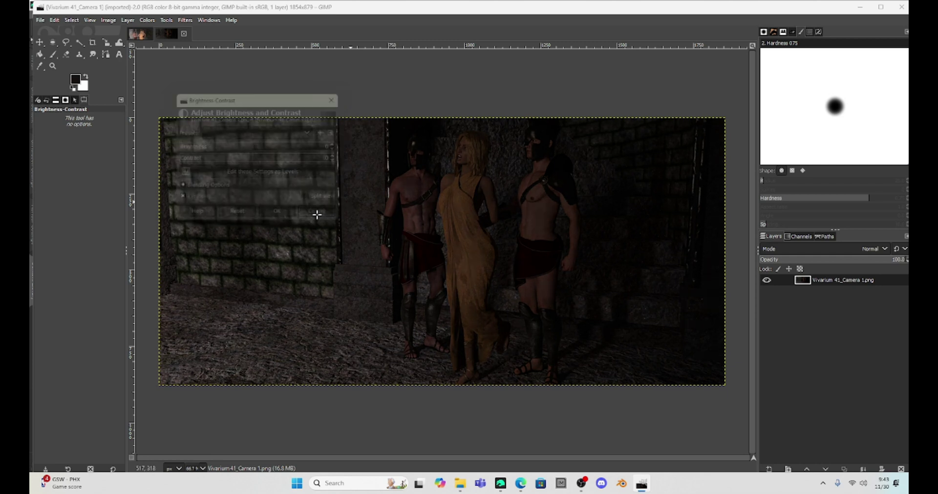
pyautogui.click(148, 20)
pyautogui.click(163, 87)
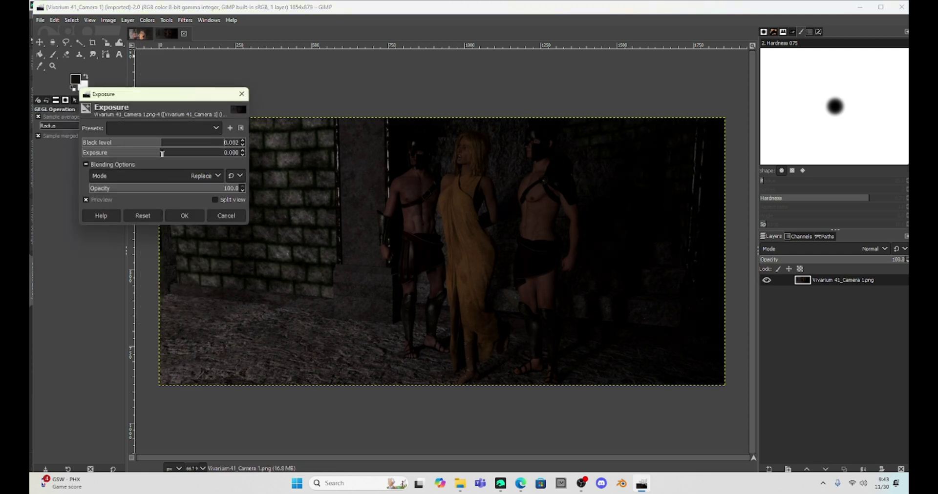
pyautogui.moveTo(160, 145); pyautogui.dragTo(155, 155)
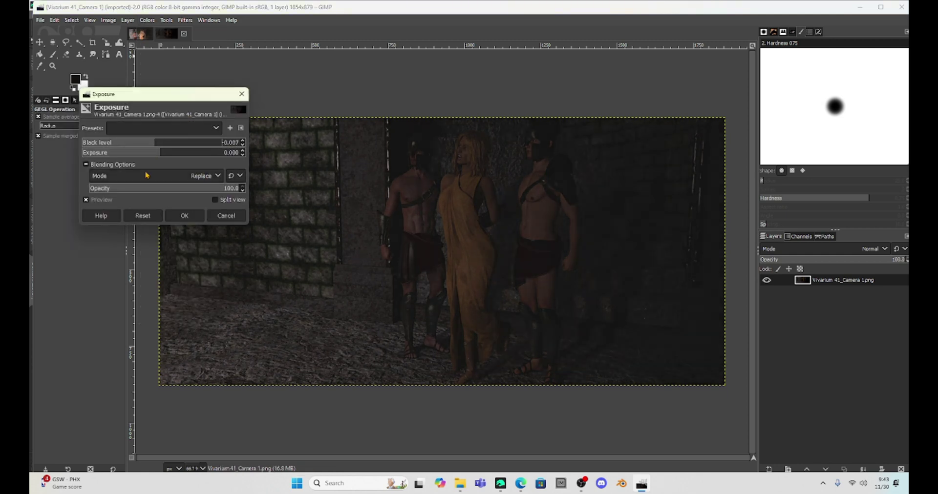
pyautogui.click(142, 215)
pyautogui.click(184, 157)
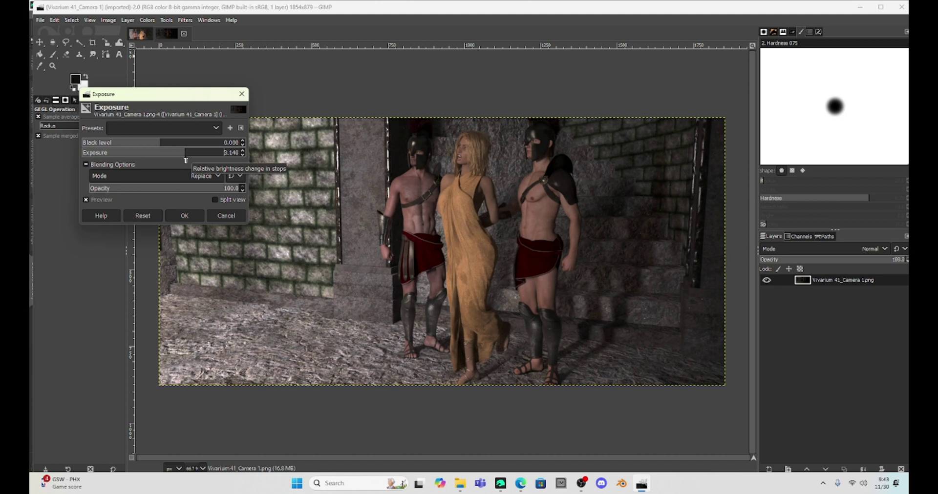
pyautogui.click(185, 215)
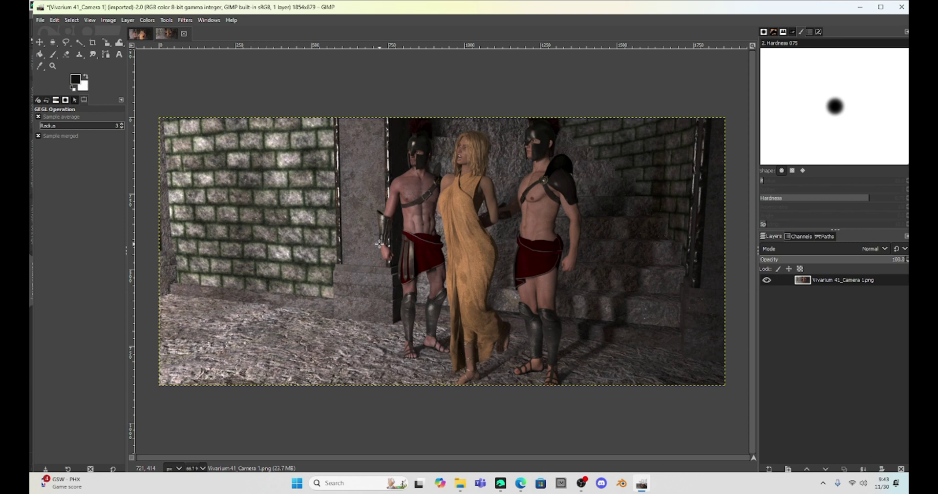
# Step: Export over Vivarium 41_Camera 1.png in BULK RENDERS using default PNG options
pyautogui.hotkey('ctrl', 'shift', 'e')
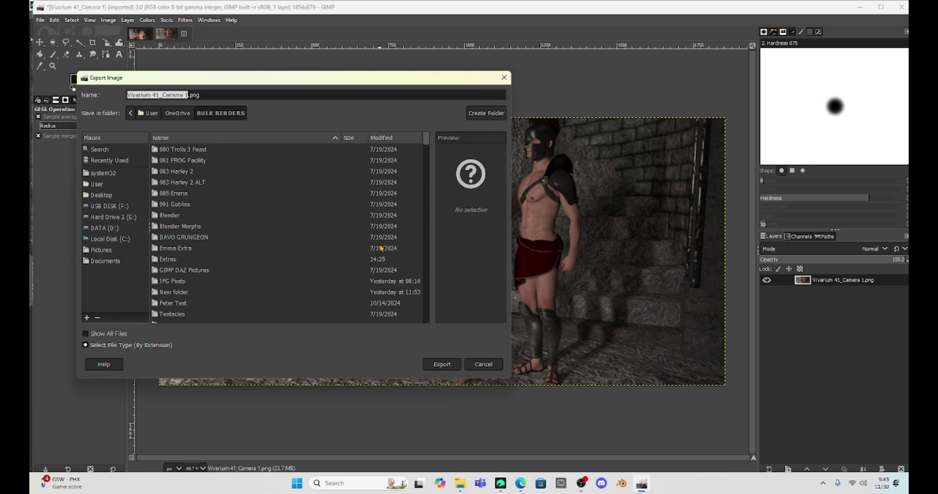
pyautogui.press('Return')
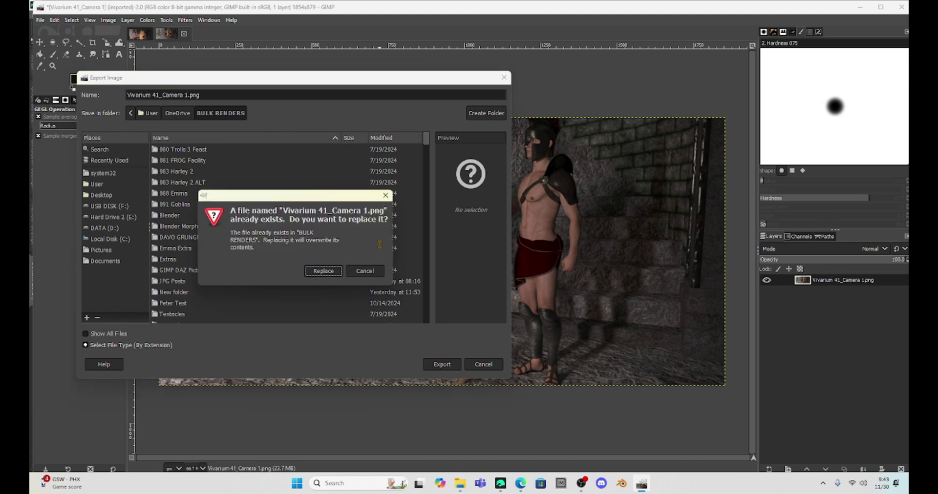
pyautogui.click(332, 271)
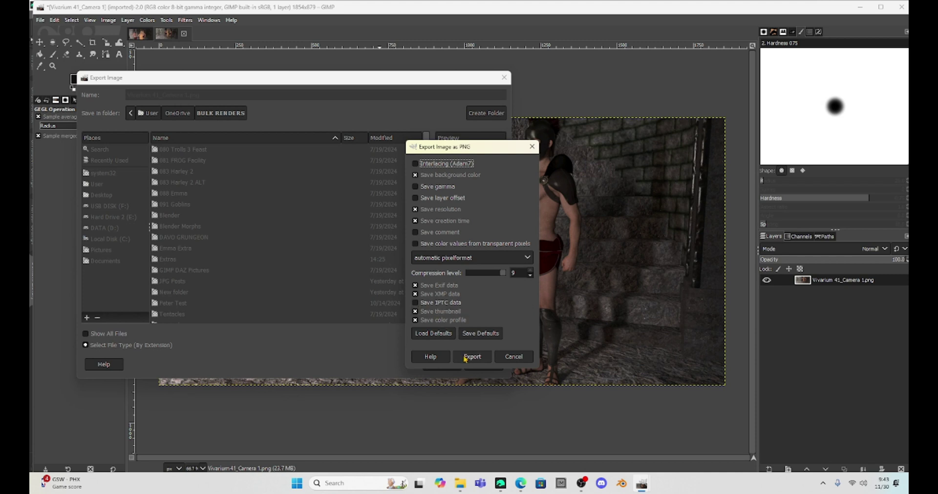
pyautogui.click(470, 357)
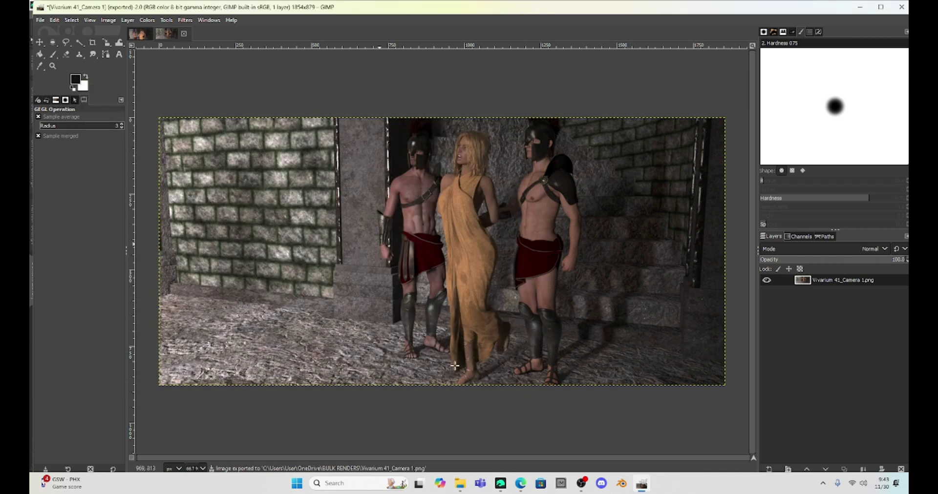